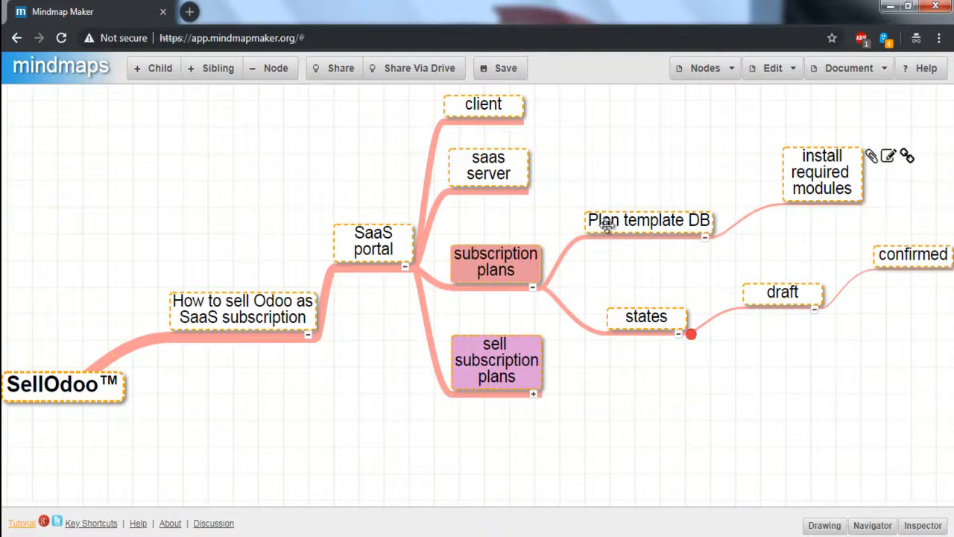
Step: Collapse the subscription plans branch of the mind map
key("Left")
key("Left")
key("Left")
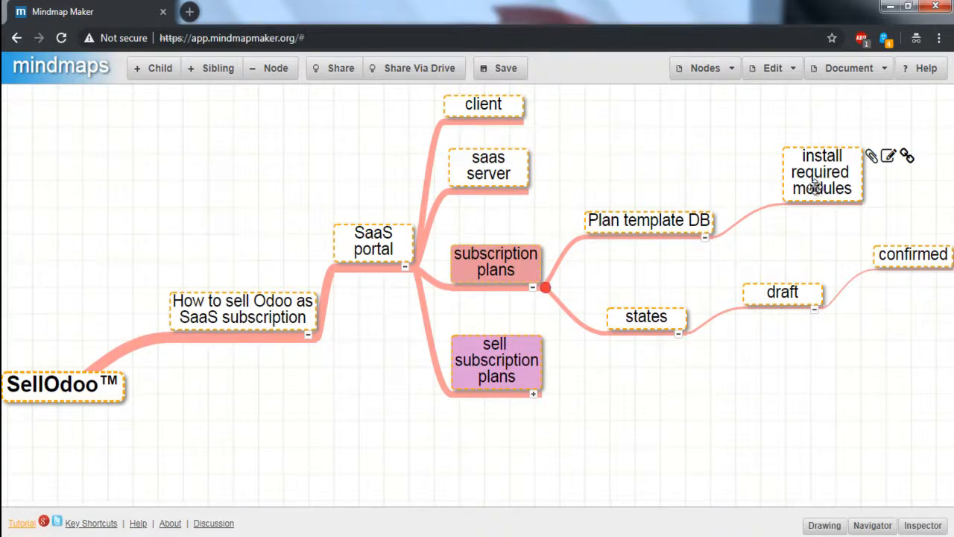
key("space")
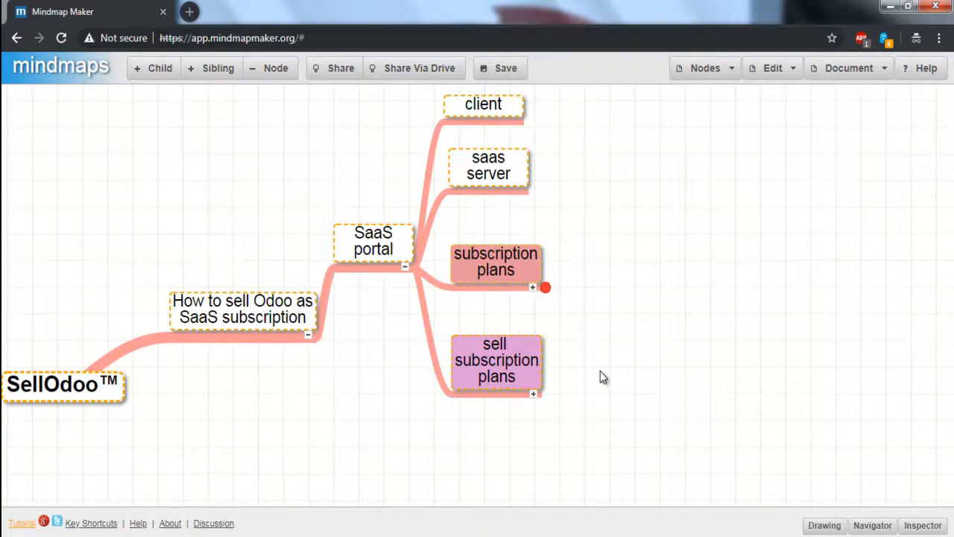
Step: Expand the sell subscription plans branch and its Direct Sell sub-branch
key("Down")
key("space")
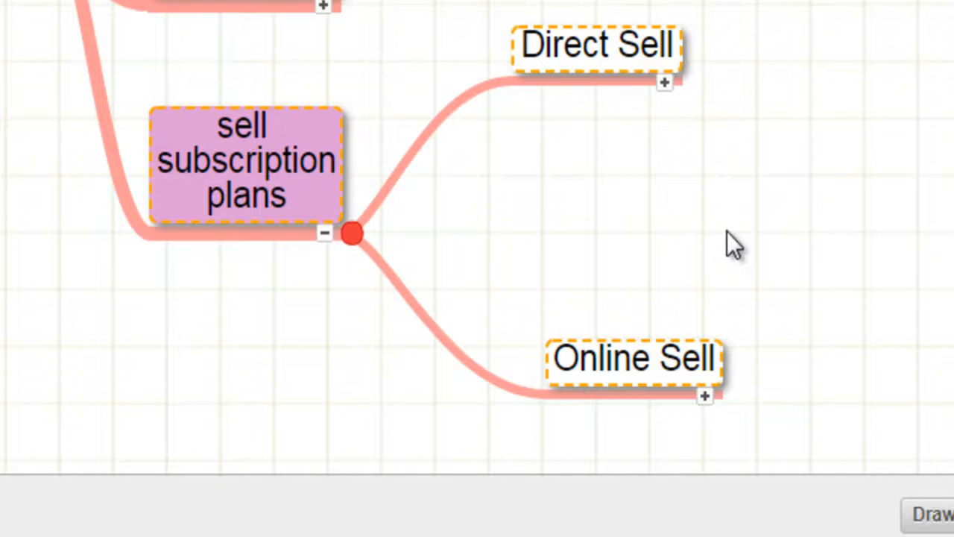
key("Right")
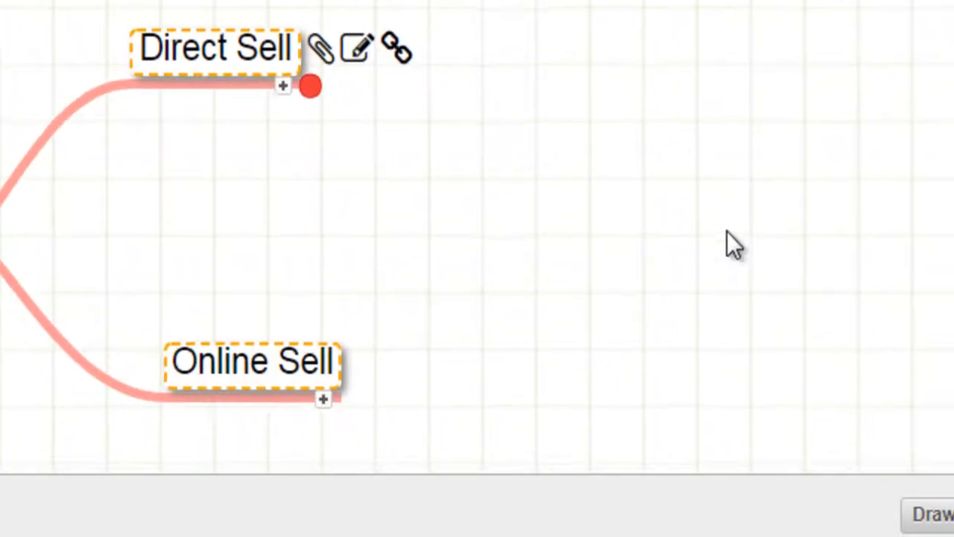
key("/")
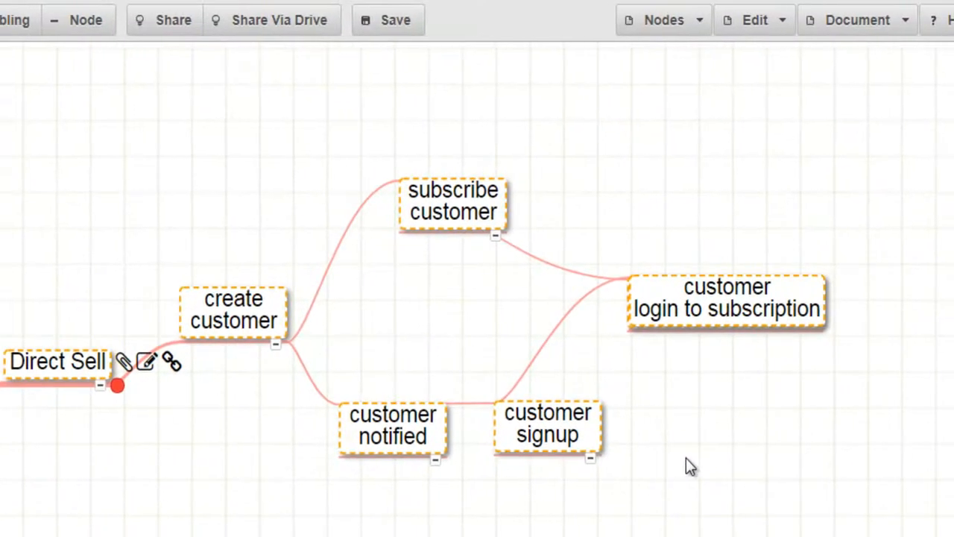
Step: Walk through the Direct Sell flow nodes: create customer, subscribe customer, customer notified, customer signup and customer login to subscription
key("Right")
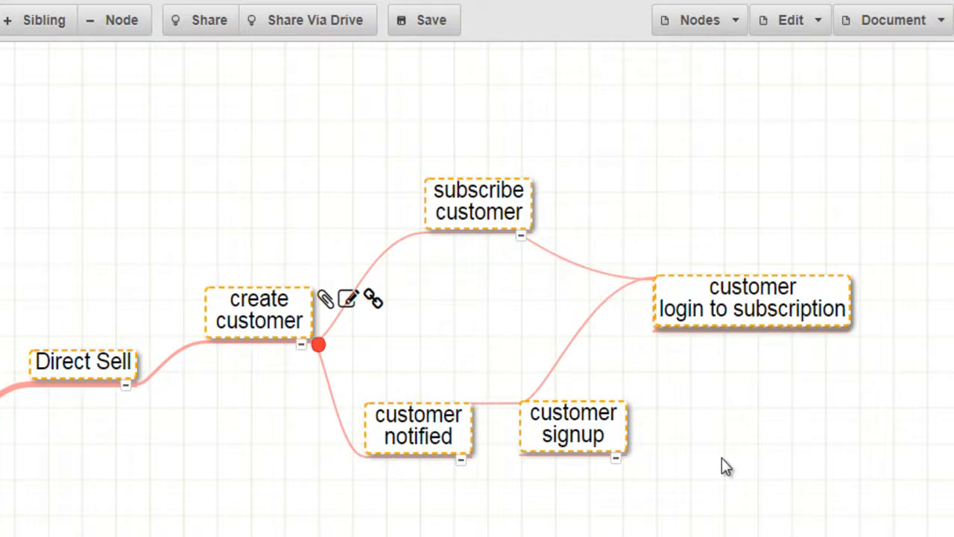
key("Right")
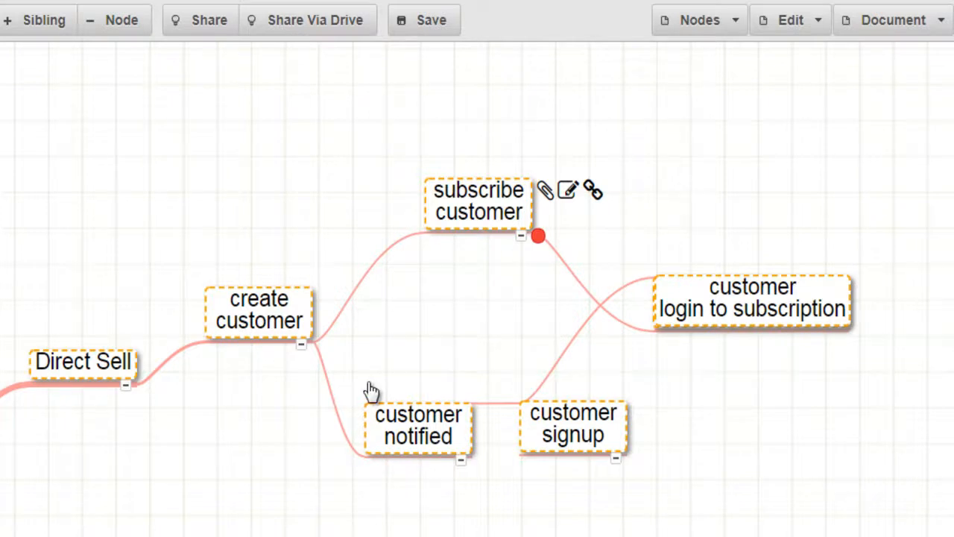
key("Right")
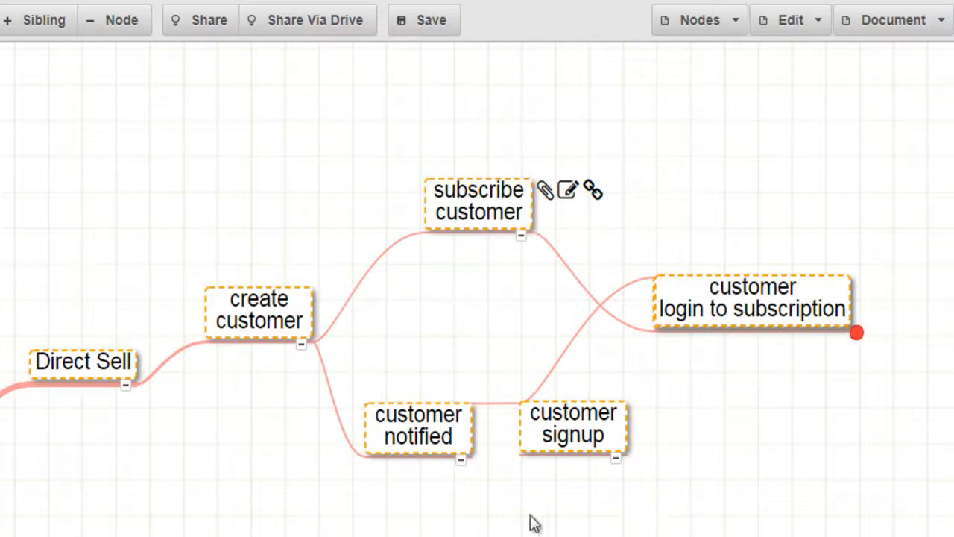
key("Left")
key("Left")
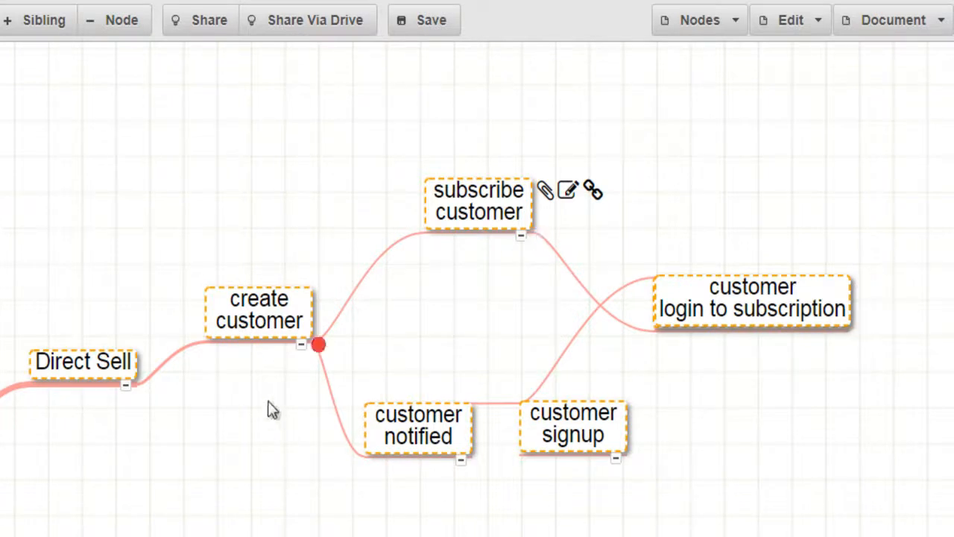
mouse_move(258, 315)
key("Right")
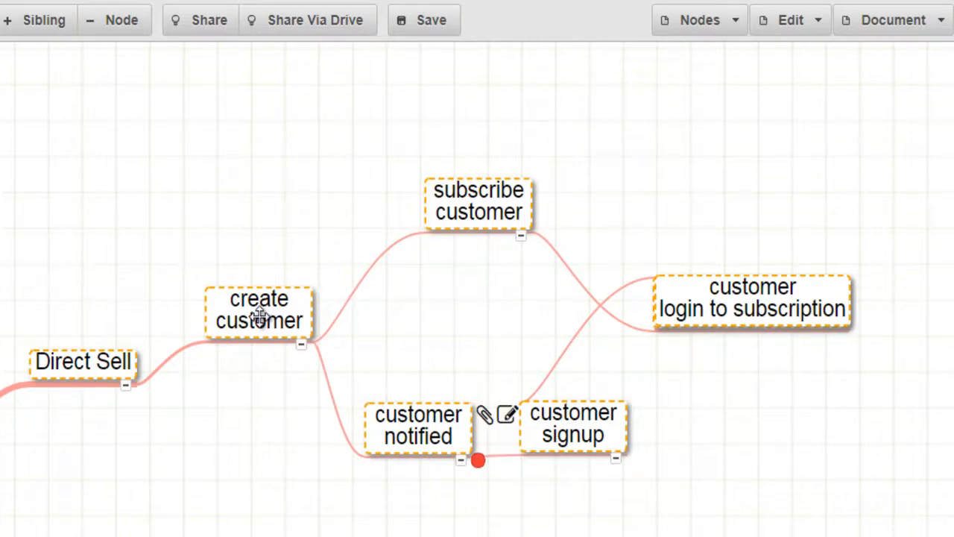
key("Right")
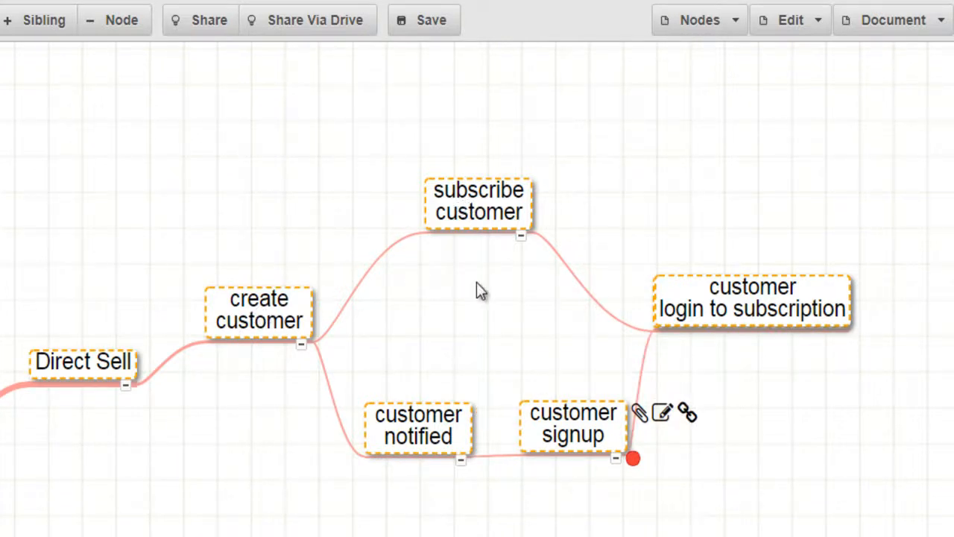
key("Up")
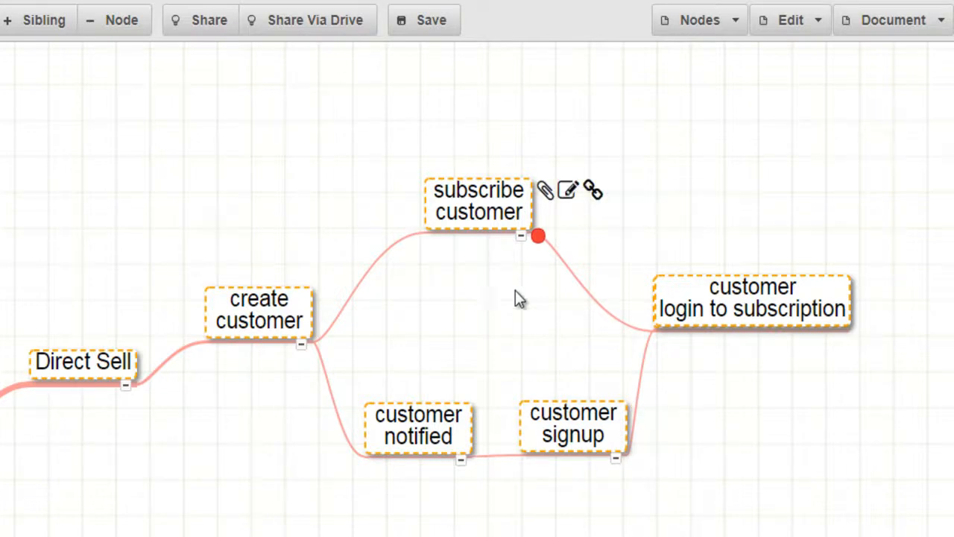
left_click(761, 312)
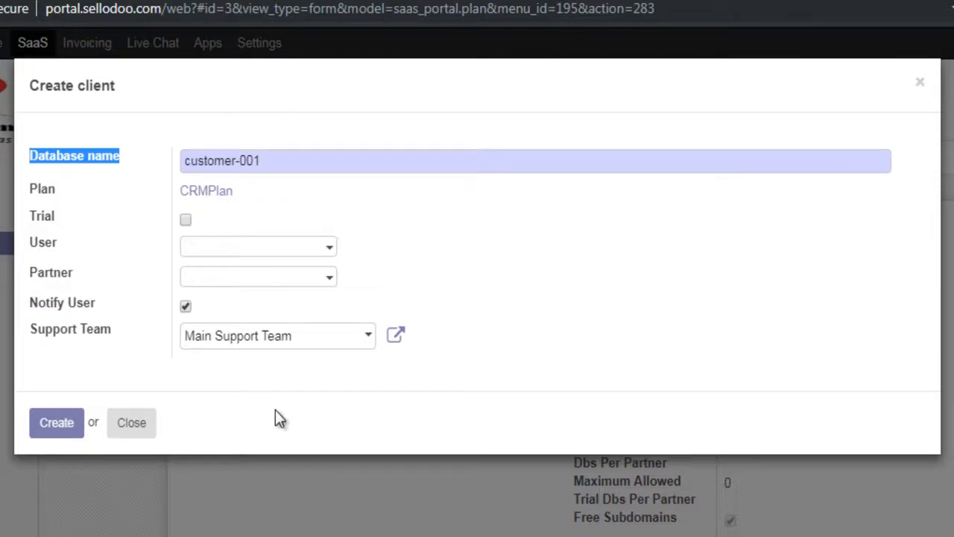
Step: Set the new client's database name to firstcustomer
left_click(100, 227)
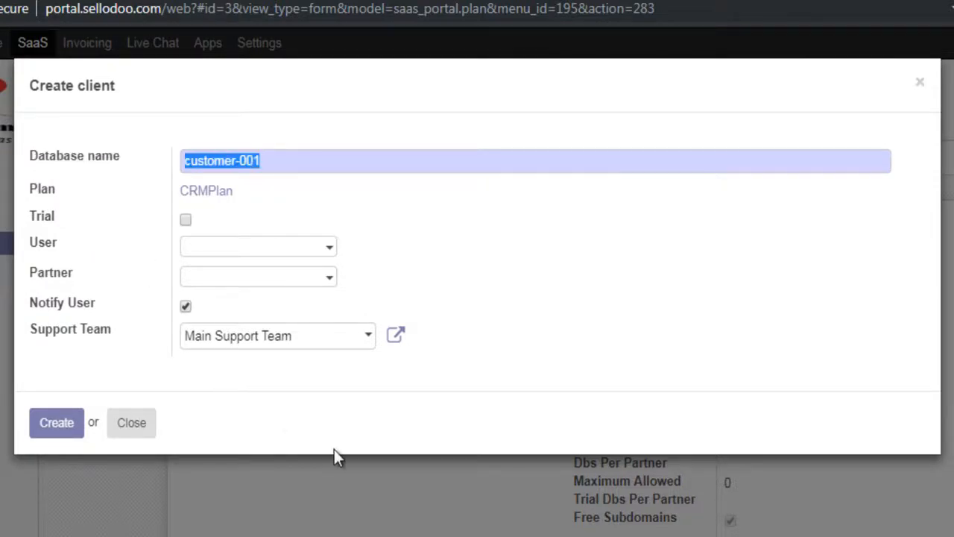
key("Right")
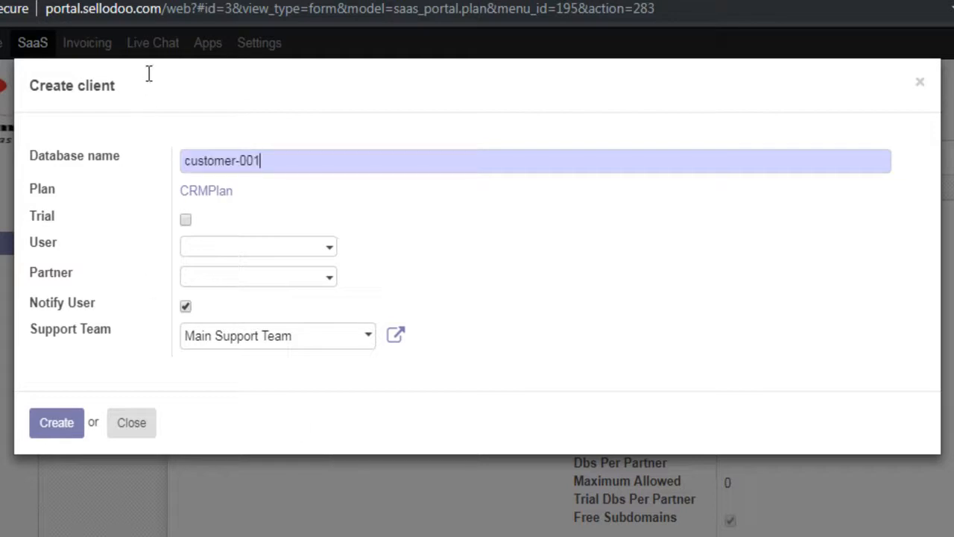
key("BackSpace")
key("BackSpace")
key("BackSpace")
key("BackSpace")
key("Home")
type("first")
key("End")
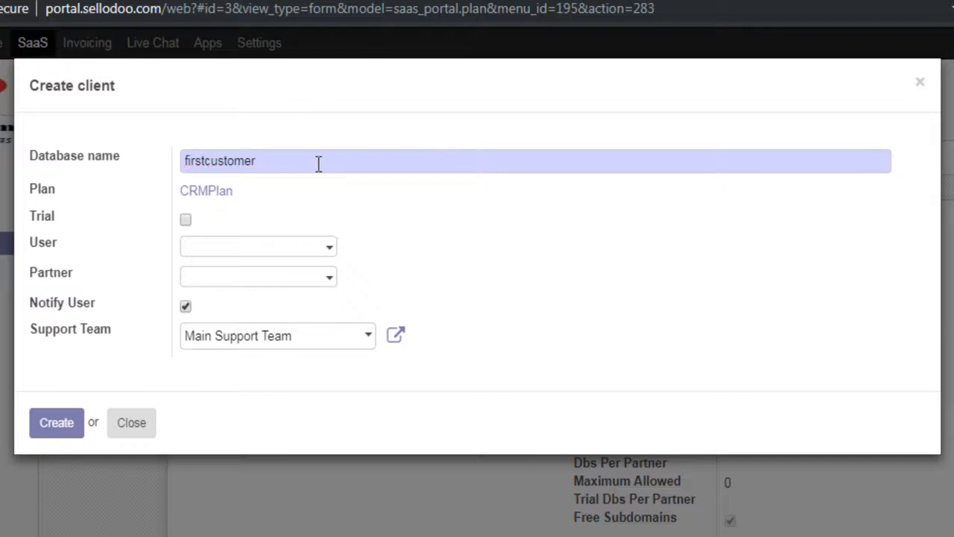
Step: Create and assign a new user named firstcustomer for the client, filling in the customer's e-mail address, and save it
key("Tab")
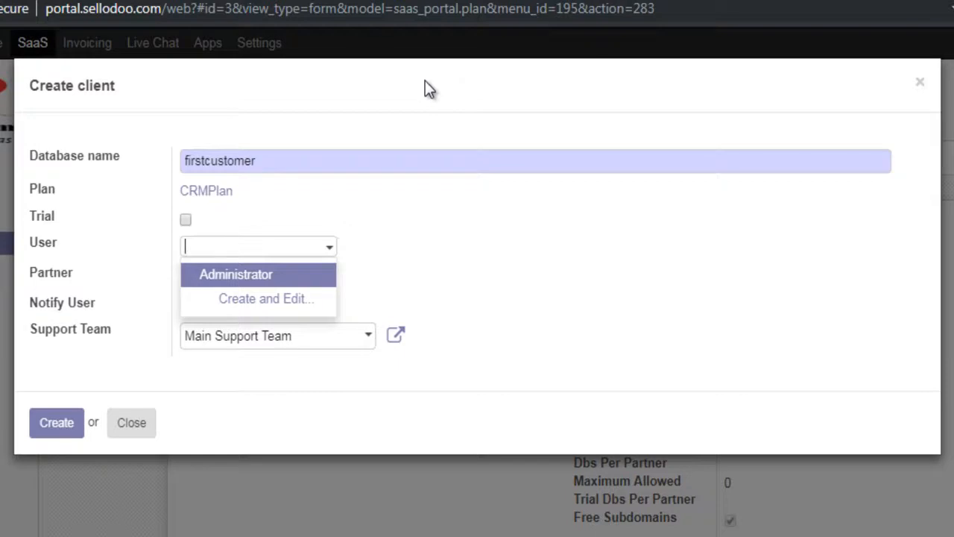
key("Down")
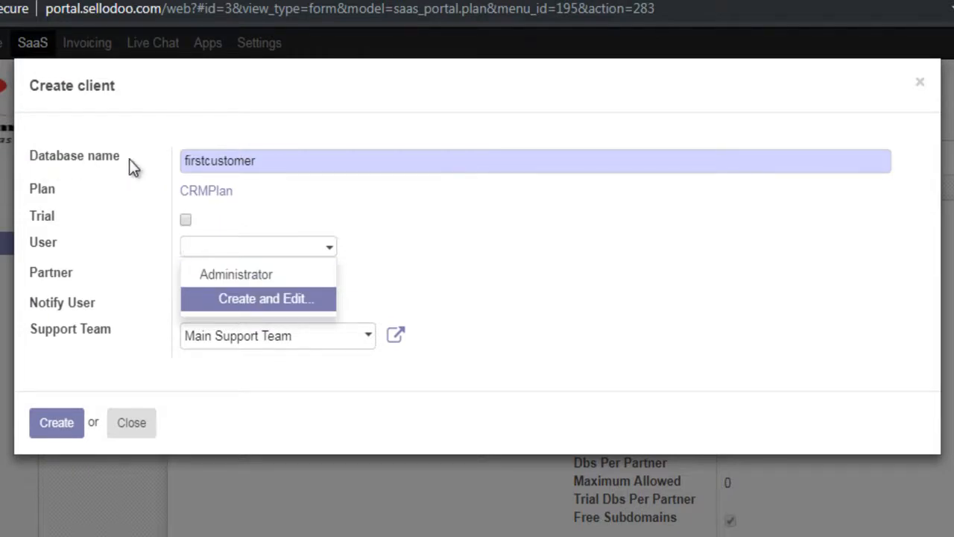
key("Return")
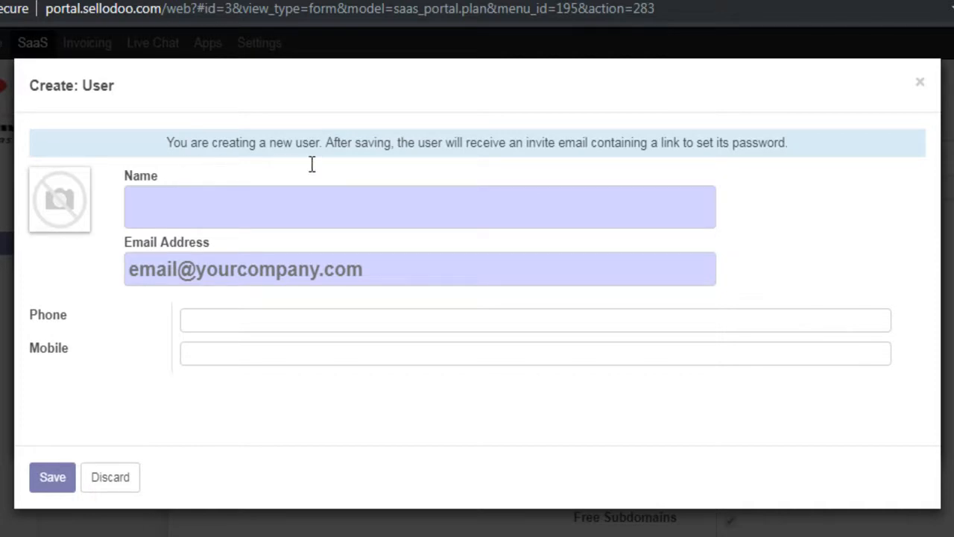
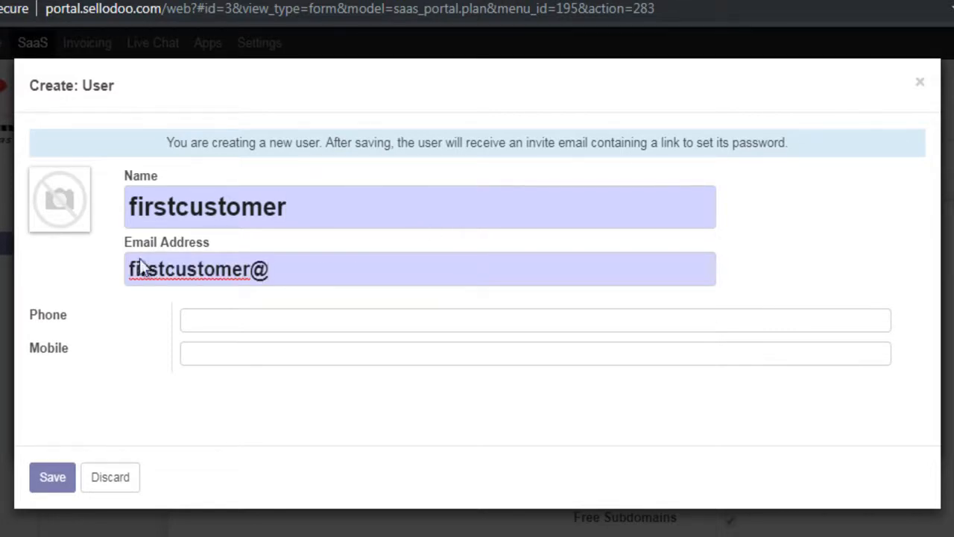
key("Return")
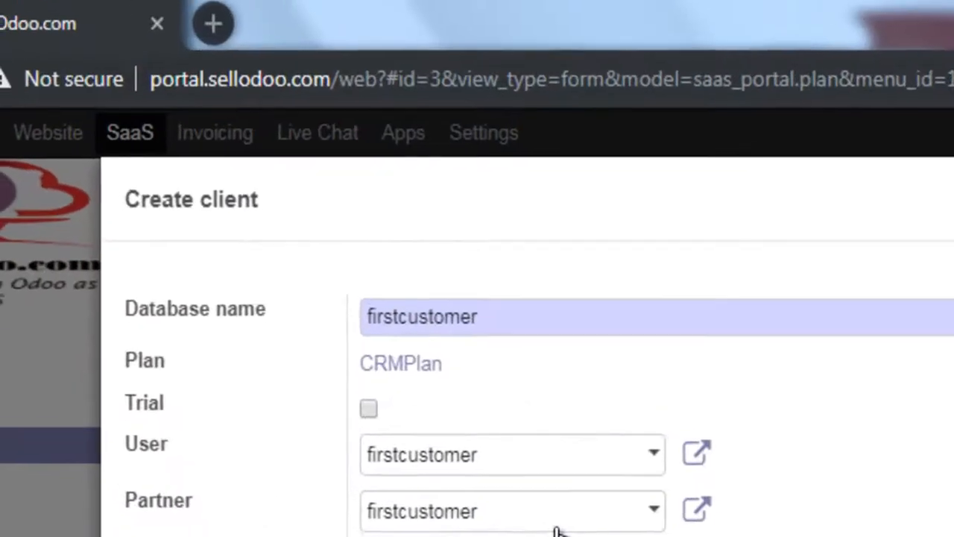
Step: Load the portal in a new browser tab, open the firstcustomer user record from the users list and highlight its invitation link
key("ctrl+t")
type("http://portal.sellodoo.com/web")
key("Return")
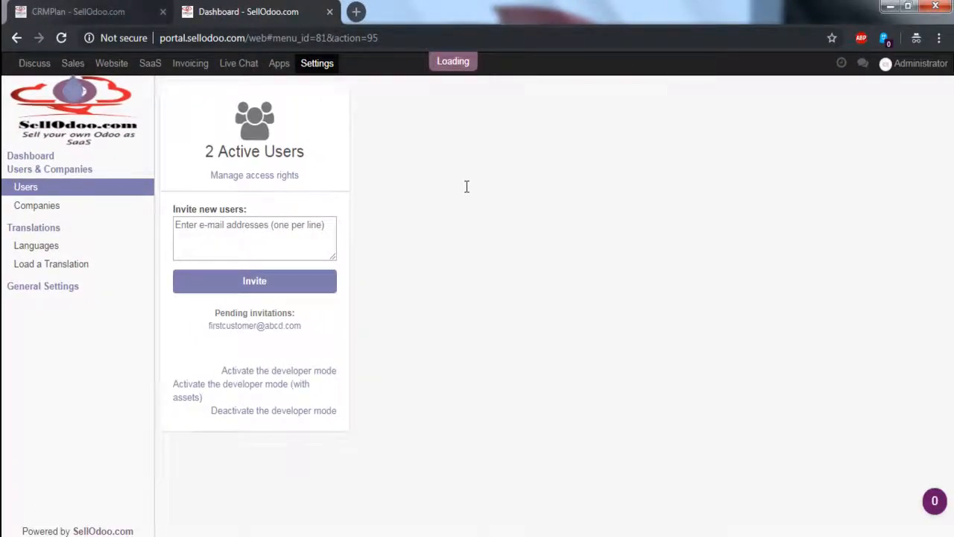
left_click_drag(228, 201, 173, 201)
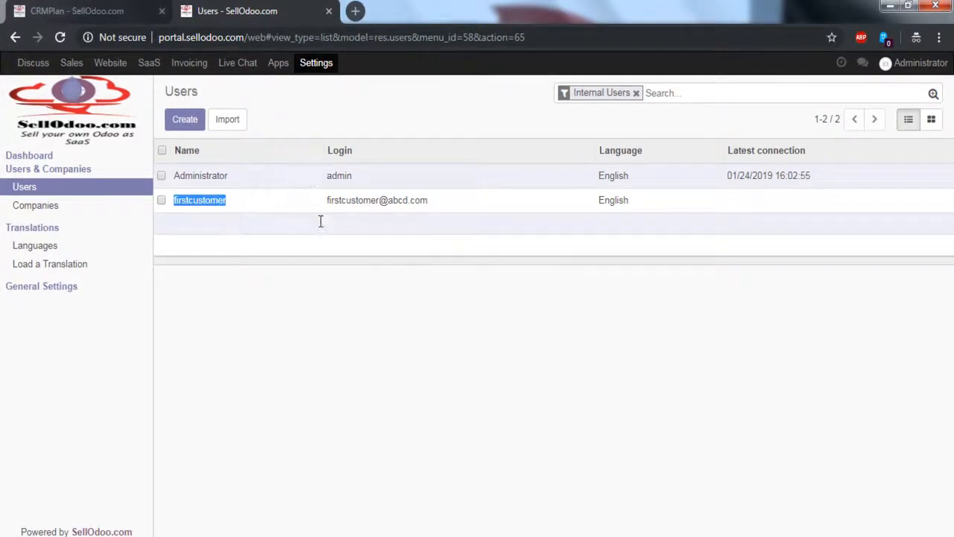
left_click(313, 215)
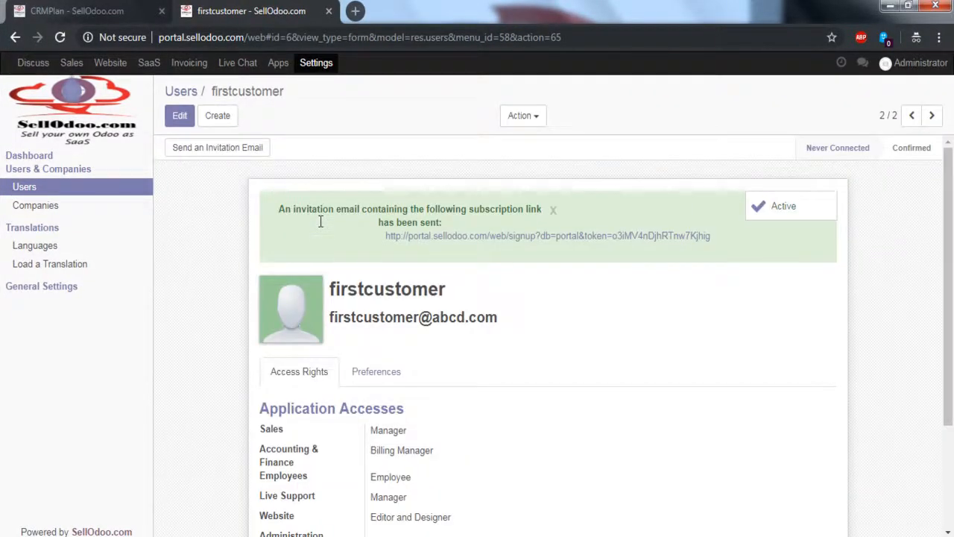
left_click_drag(318, 234, 711, 235)
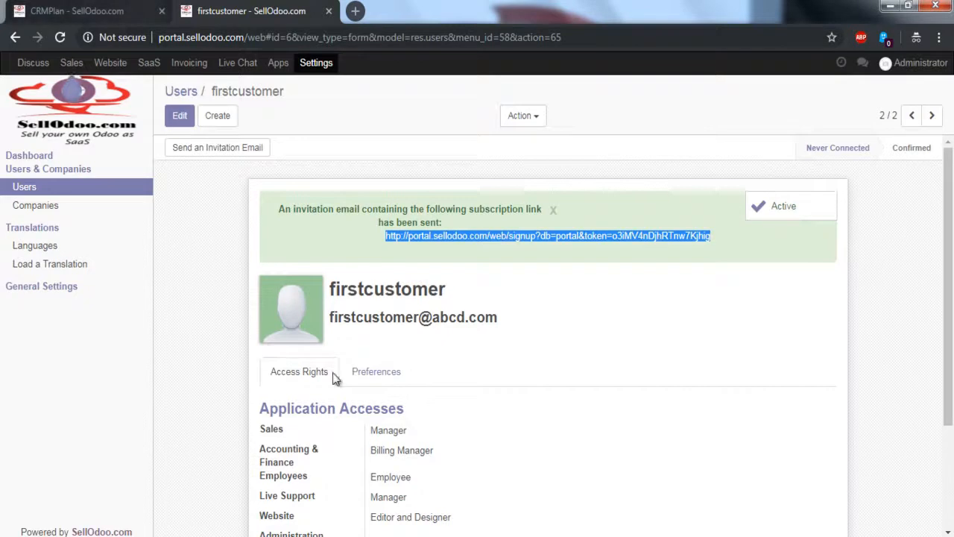
Step: Edit the firstcustomer user and clear the Sales, Accounting & Finance, Employees and Live Support access rights
key("ctrl+Tab")
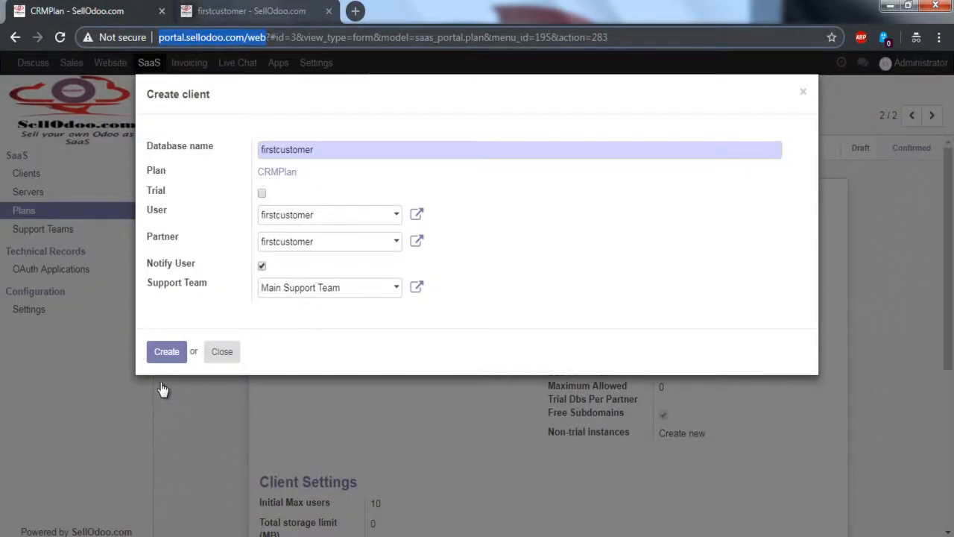
key("ctrl+Tab")
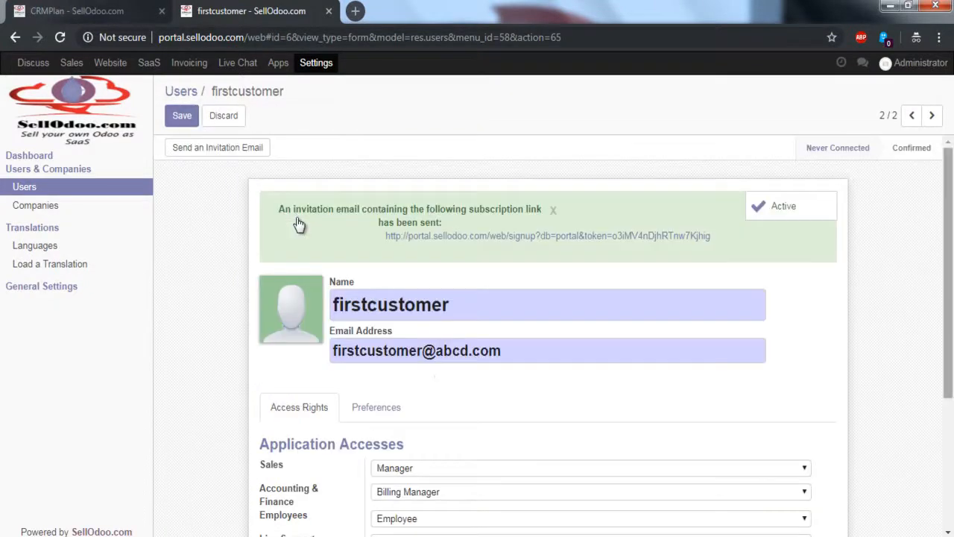
scroll(298, 223, "down", 3)
key("alt+Down")
key("Home")
key("Return")
key("Tab")
key("alt+Down")
key("Home")
key("Return")
key("Tab")
key("alt+Down")
key("Home")
key("Return")
key("Tab")
key("alt+Down")
key("Home")
key("Return")
key("Tab")
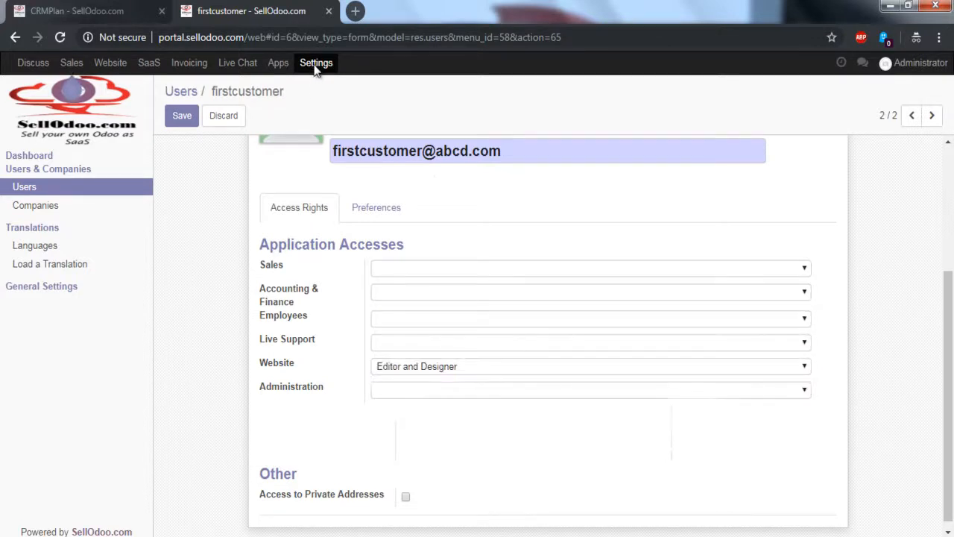
Step: Clear the user's Website access right and save the user record
key("alt+Down")
key("Home")
key("Return")
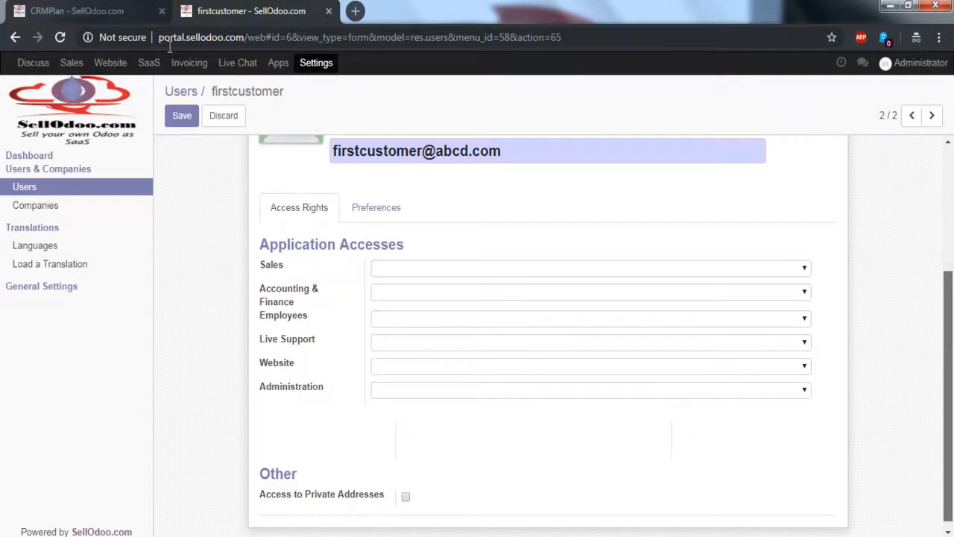
scroll(224, 44, "down", 1)
key("alt+s")
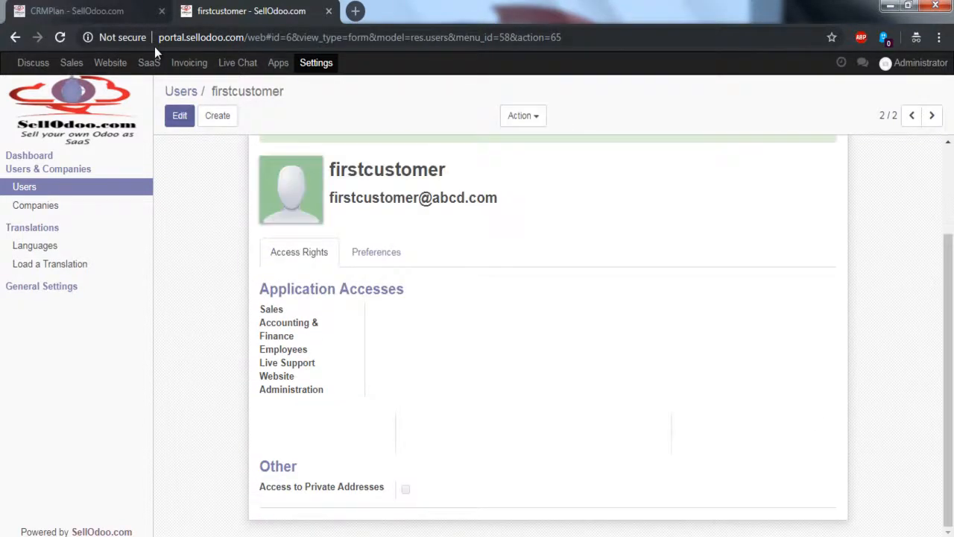
Step: Return to the Create client form in the CRMPlan browser tab and create the firstcustomer client
left_click(106, 18)
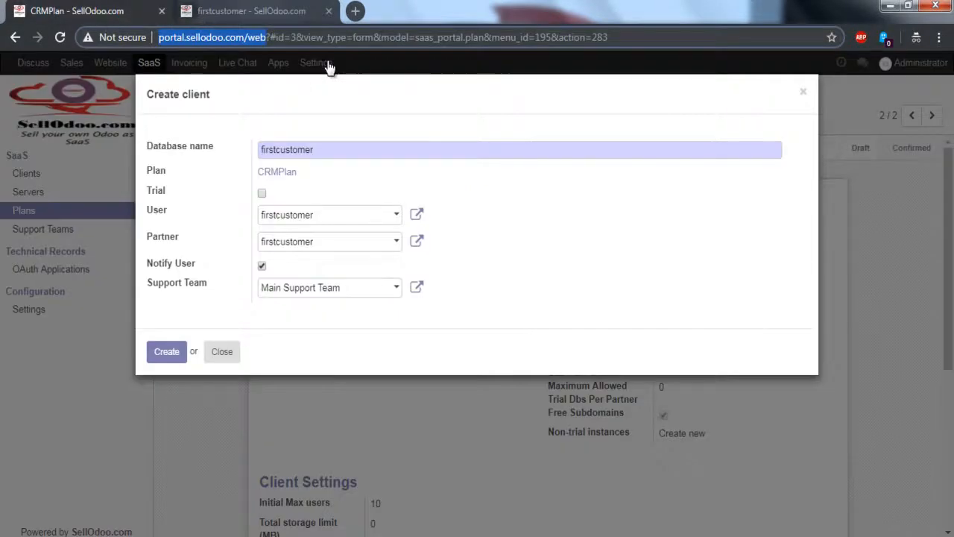
left_click(166, 352)
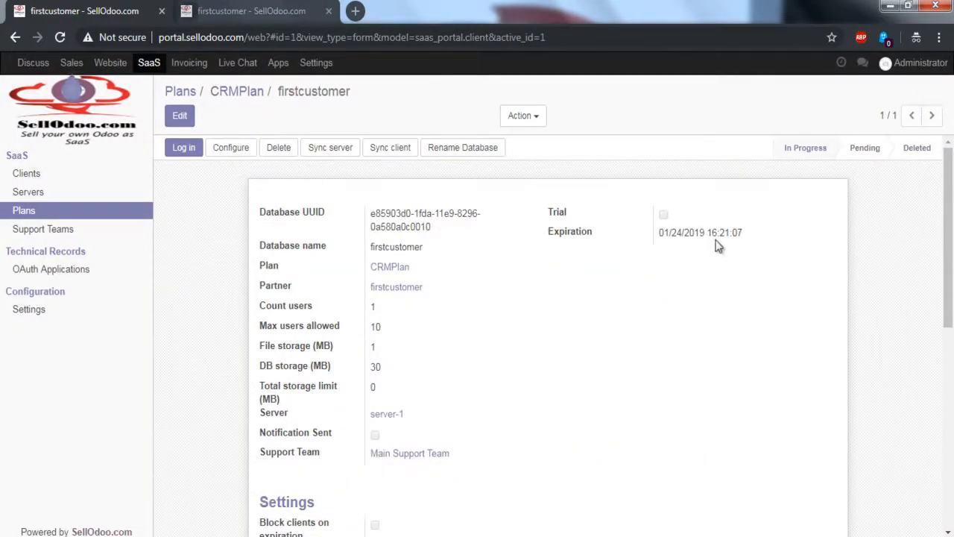
double_click(932, 235)
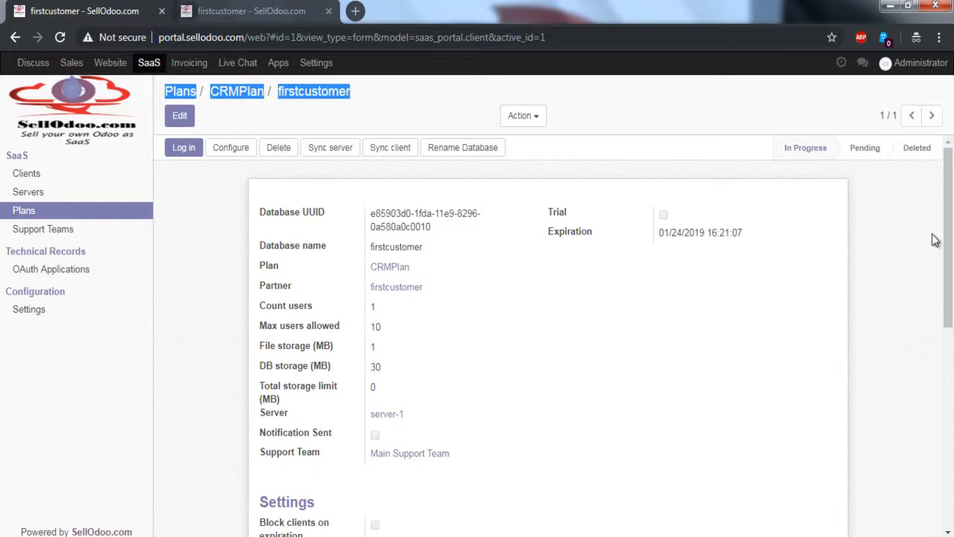
left_click(934, 239)
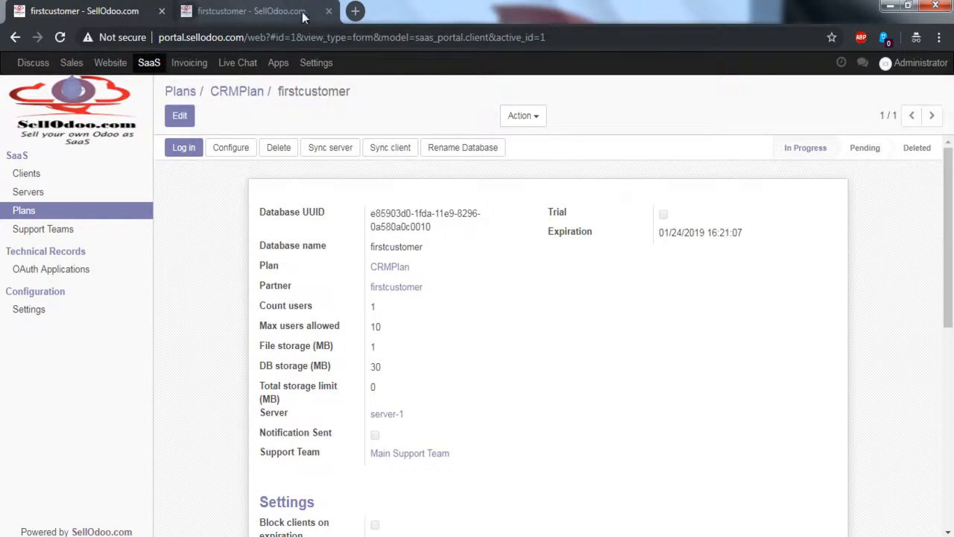
Step: Highlight the partner and the server on the firstcustomer client record in the portal
left_click(120, 11)
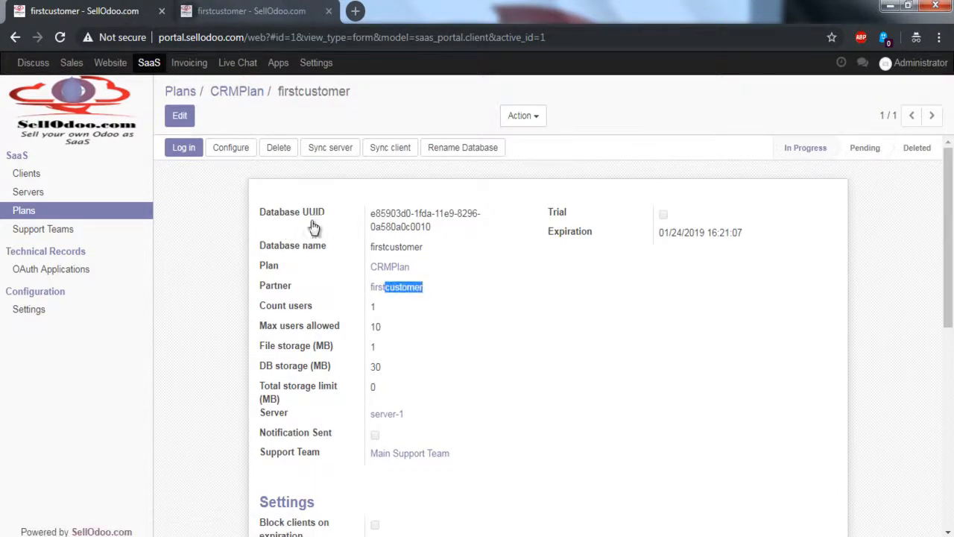
left_click(282, 232)
left_click_drag(406, 415, 370, 414)
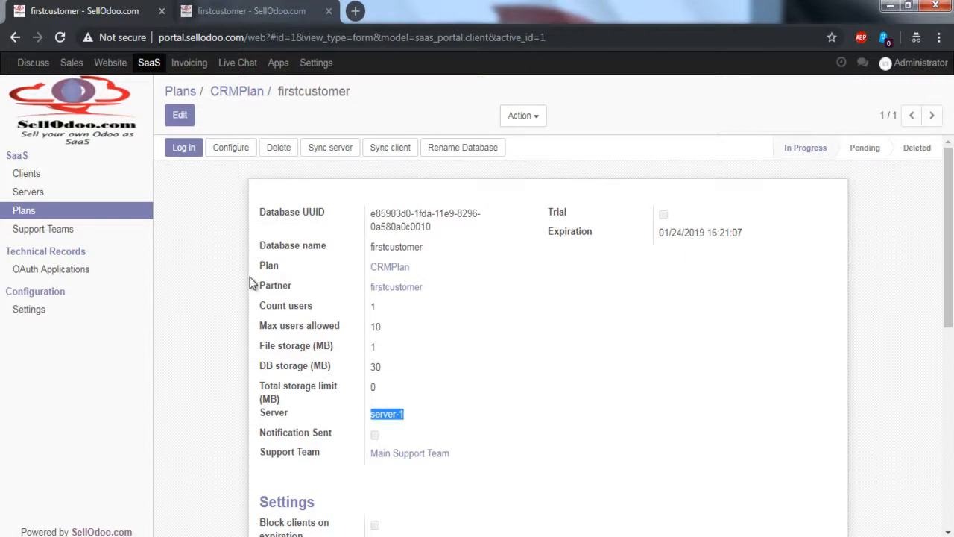
left_click(240, 223)
Step: Open the server-1 record from the firstcustomer client and examine its table of client databases
left_click(387, 415)
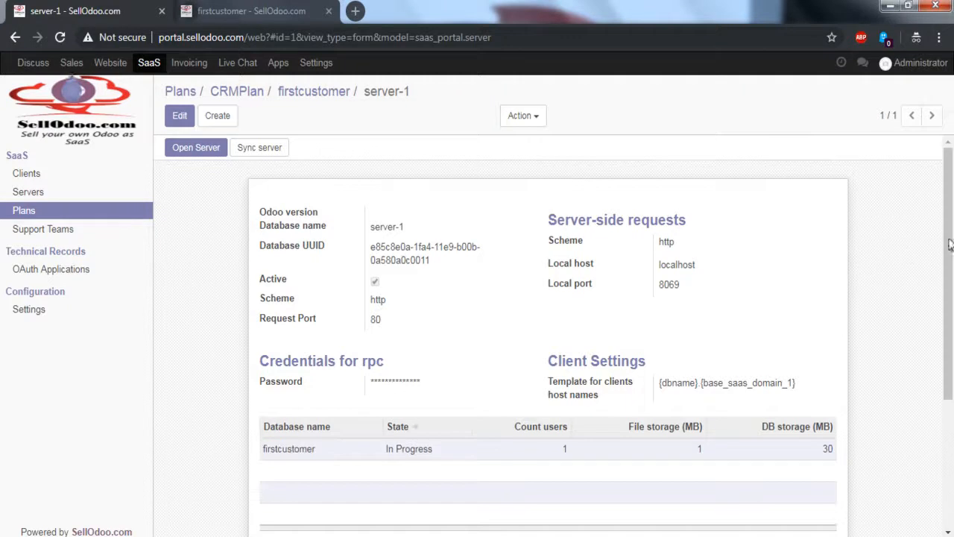
left_click_drag(262, 449, 837, 492)
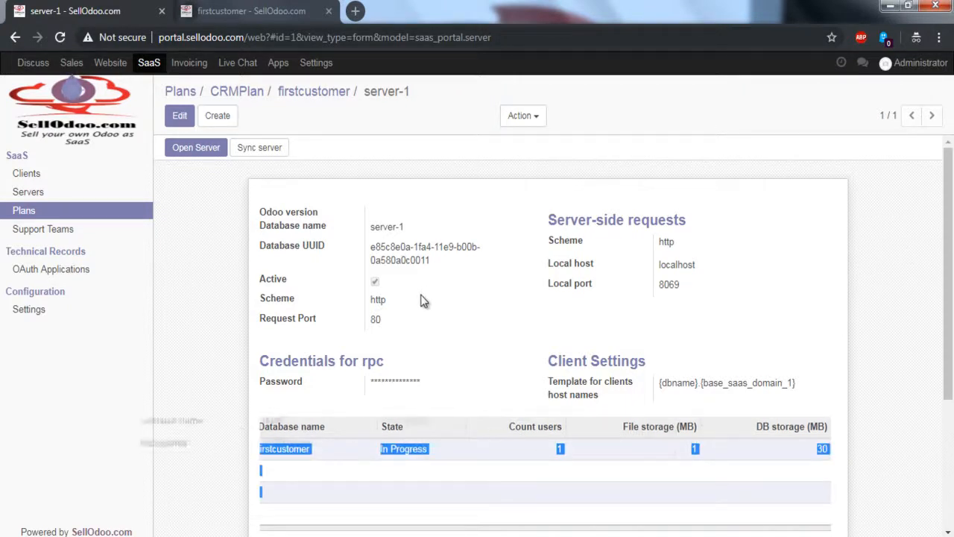
left_click(402, 319)
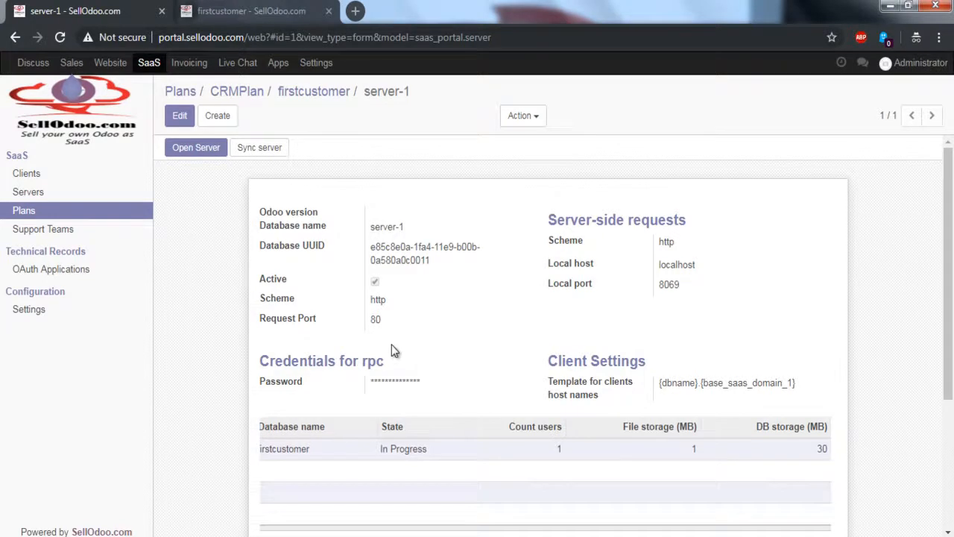
scroll(391, 346, "down", 2)
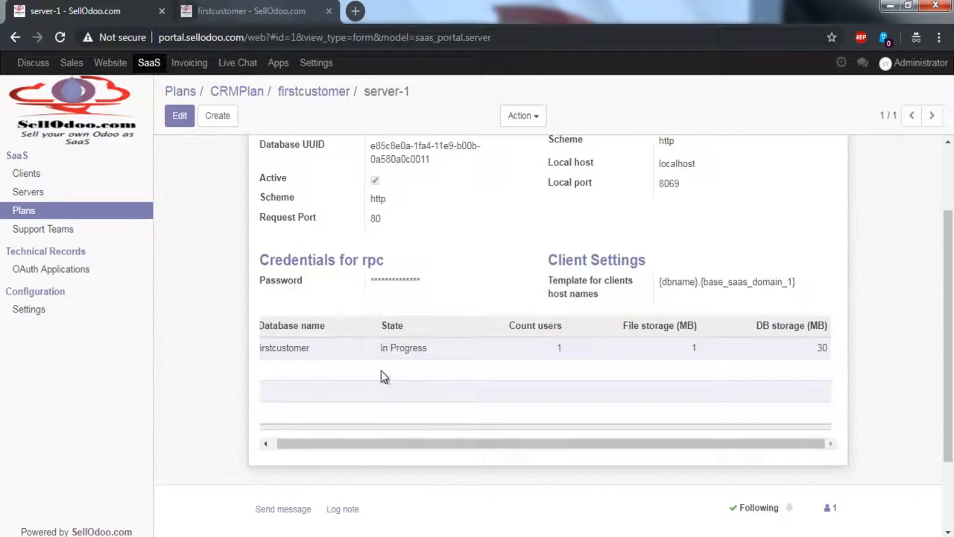
left_click_drag(382, 444, 949, 273)
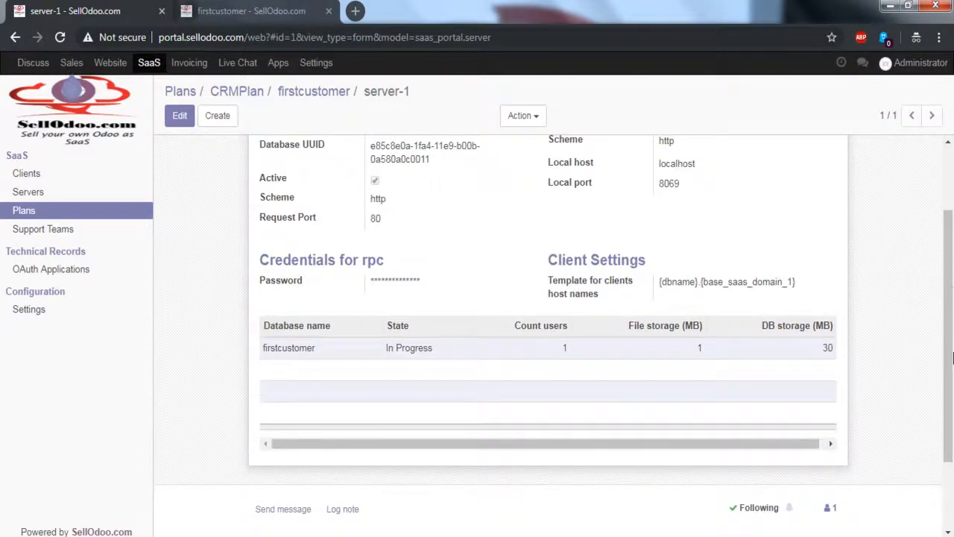
Step: Leave the server record, log in to the firstcustomer client database and highlight firstcustomer.sellodoo.com in its address
left_click(181, 91)
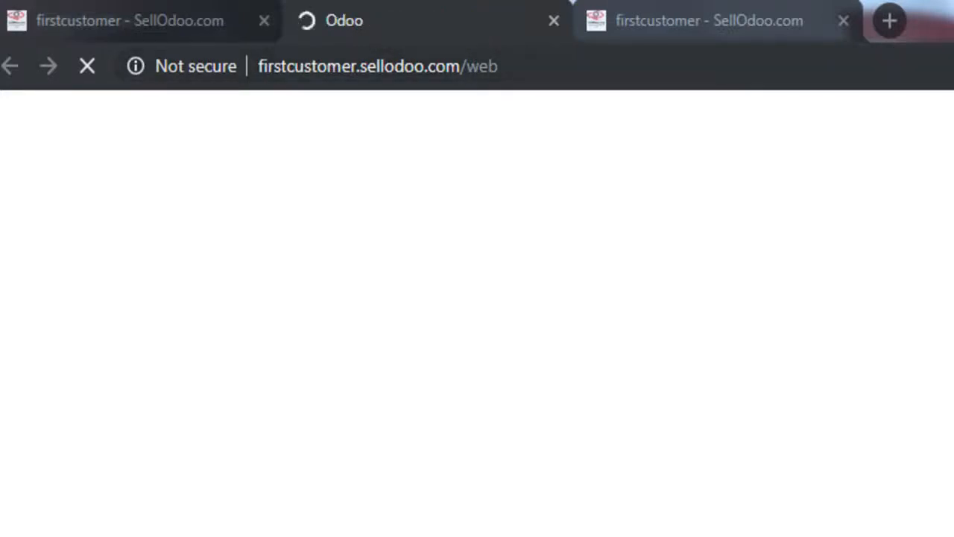
double_click(308, 66)
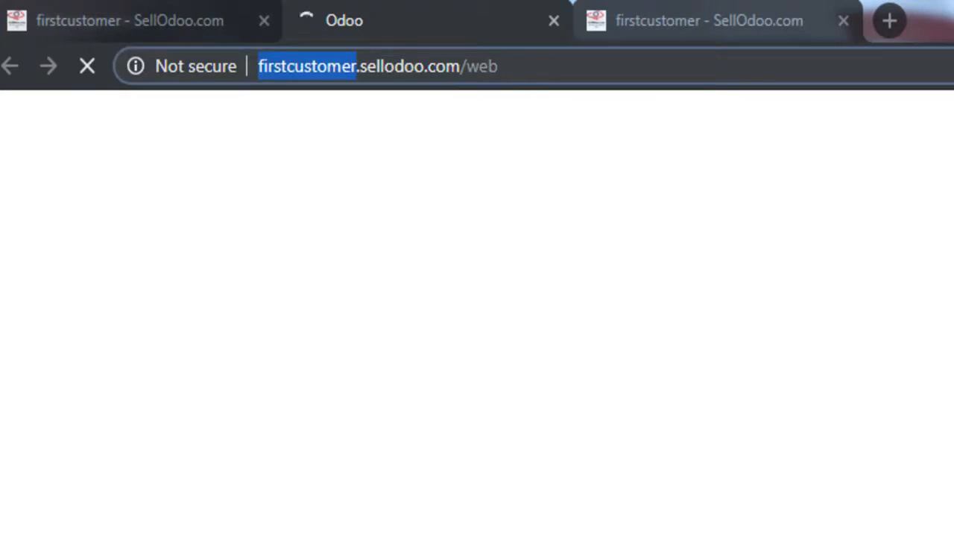
left_click(596, 67)
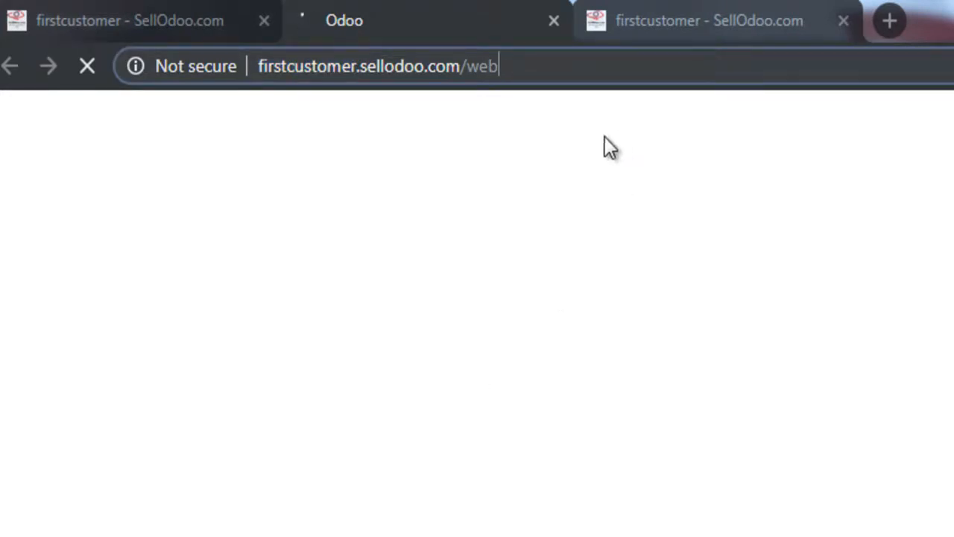
double_click(286, 66)
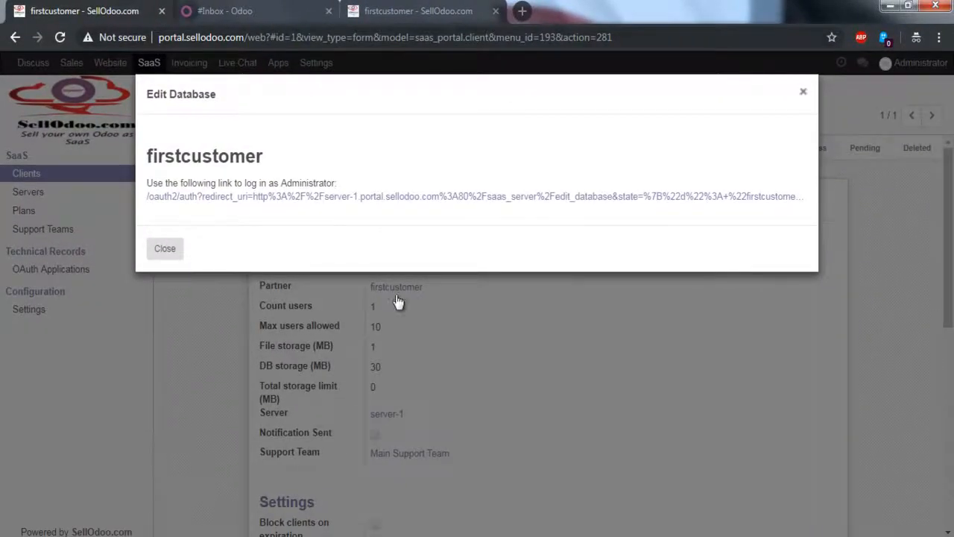
left_click(514, 401)
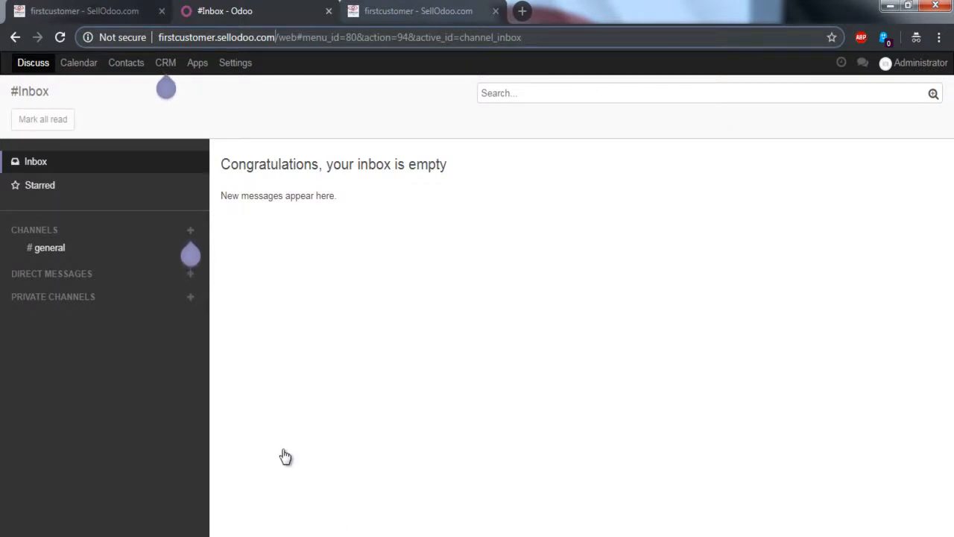
left_click_drag(275, 37, 158, 37)
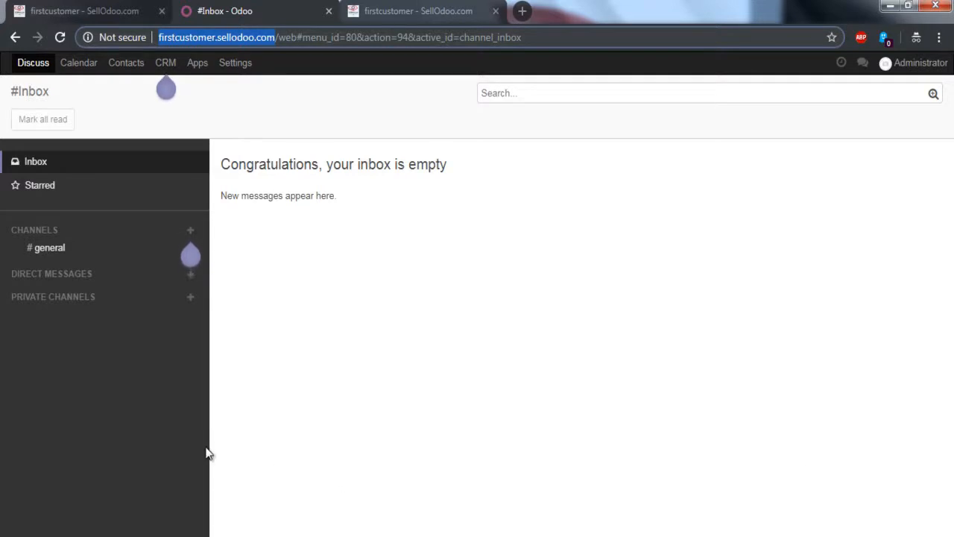
Step: Look over the portal's firstcustomer records, return to the client database and highlight firstcustomer.sellodoo.com/web in its address
key("ctrl+shift+Tab")
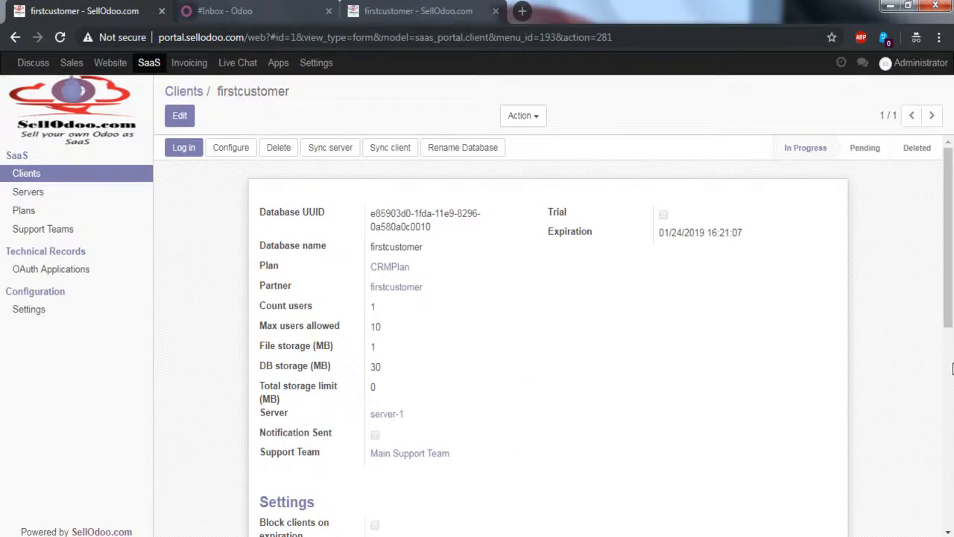
left_click(421, 12)
key("ctrl+shift+Tab")
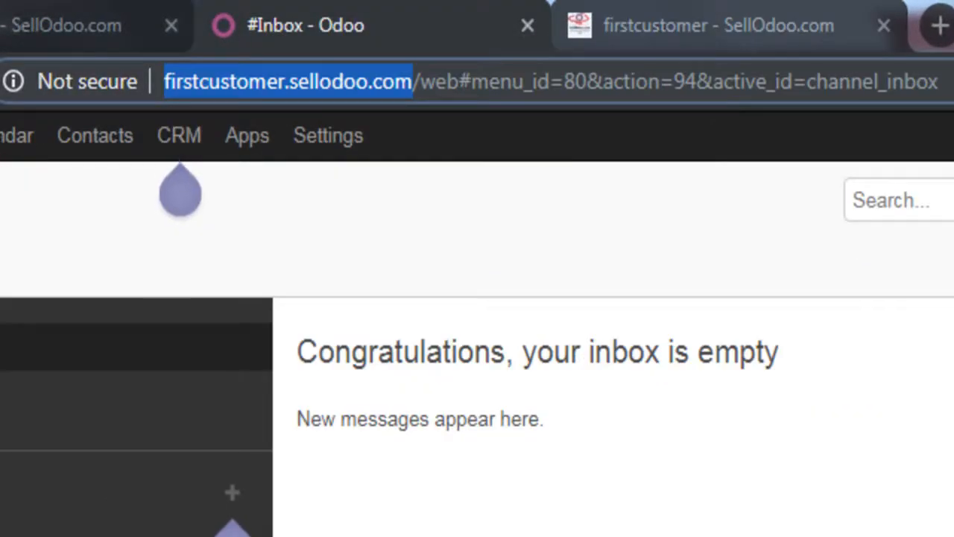
key("ctrl+shift+Right")
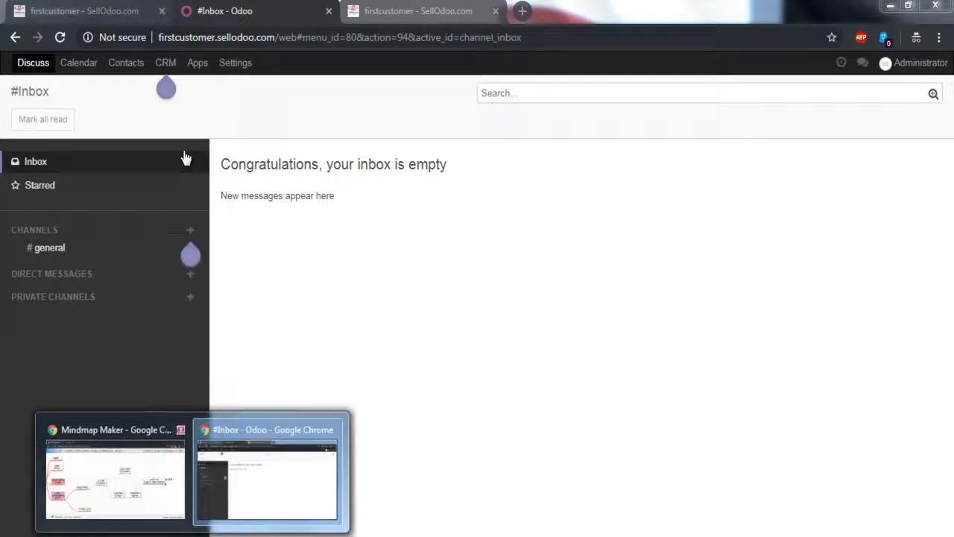
Step: Check the Direct Sell branch in Mindmap Maker and the firstcustomer user's access rights in the portal, returning to the client database
key("super+4")
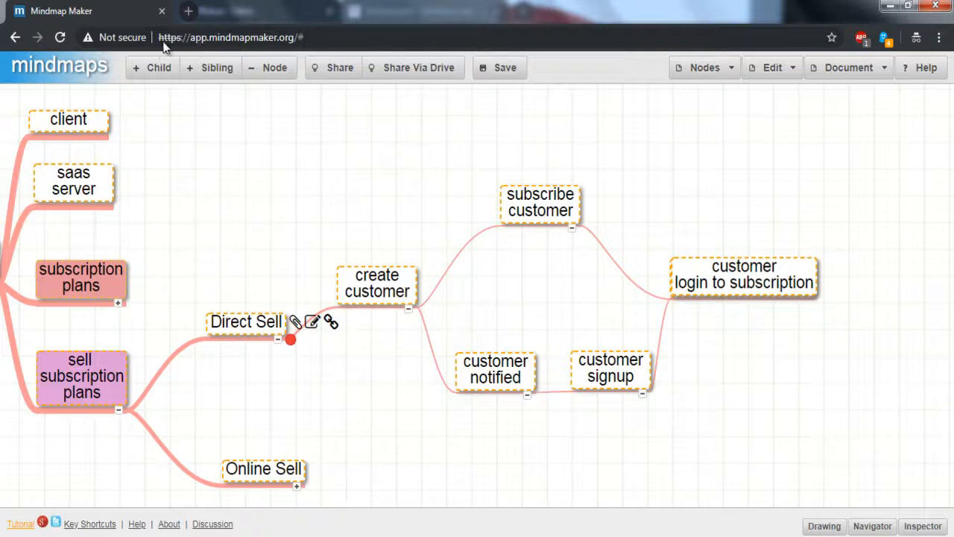
key("alt+Tab")
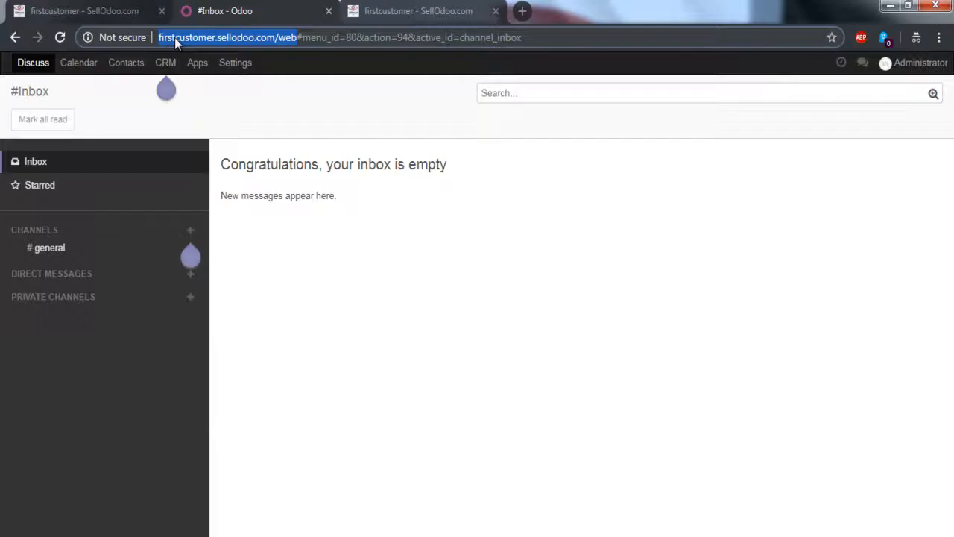
key("ctrl+Tab")
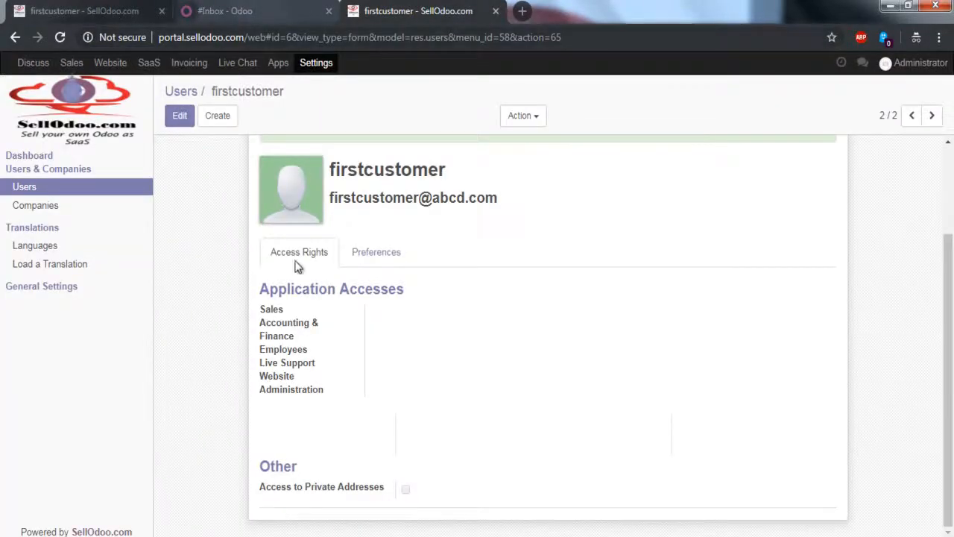
key("ctrl+shift+Tab")
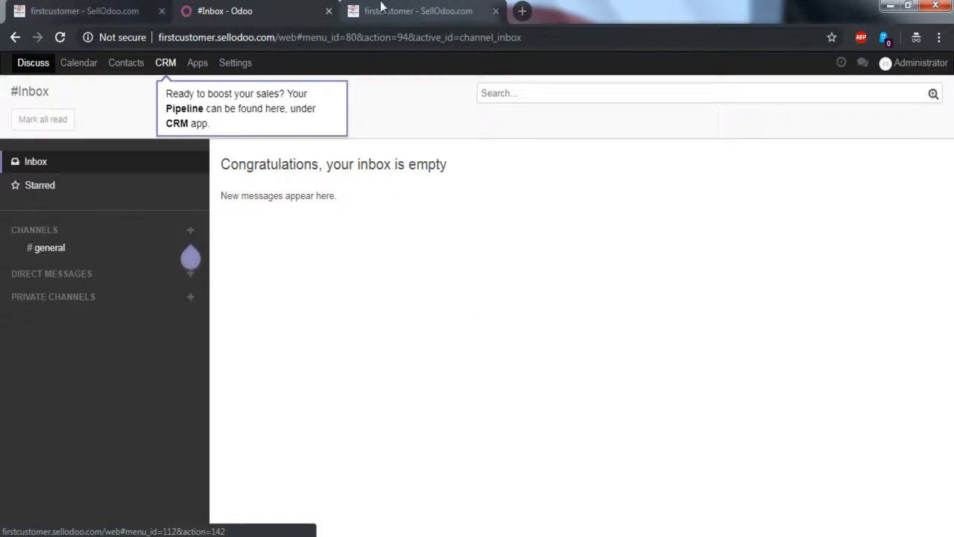
Step: Open the CRMPlan record from the portal's plans list, revisit the firstcustomer user record and switch to the Mindmap Maker window
left_click(111, 15)
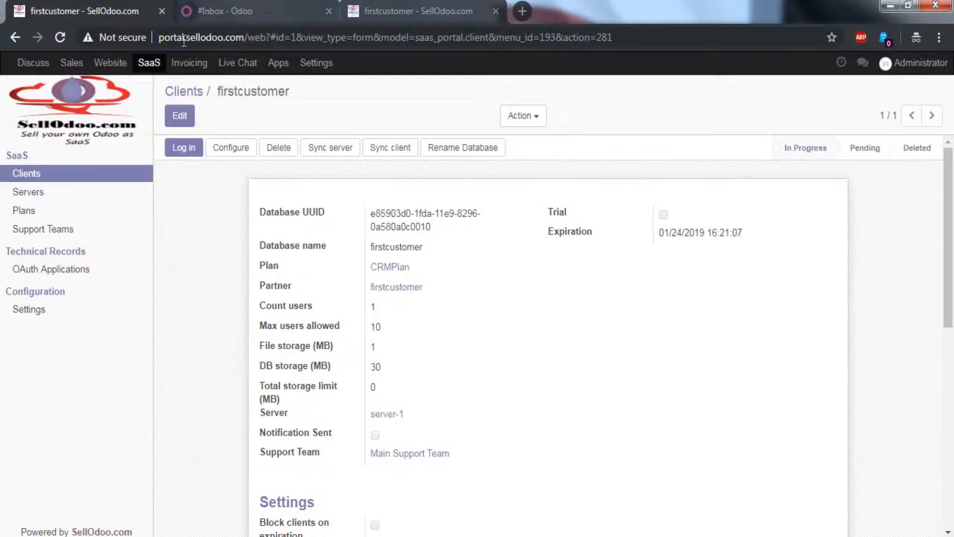
left_click(24, 210)
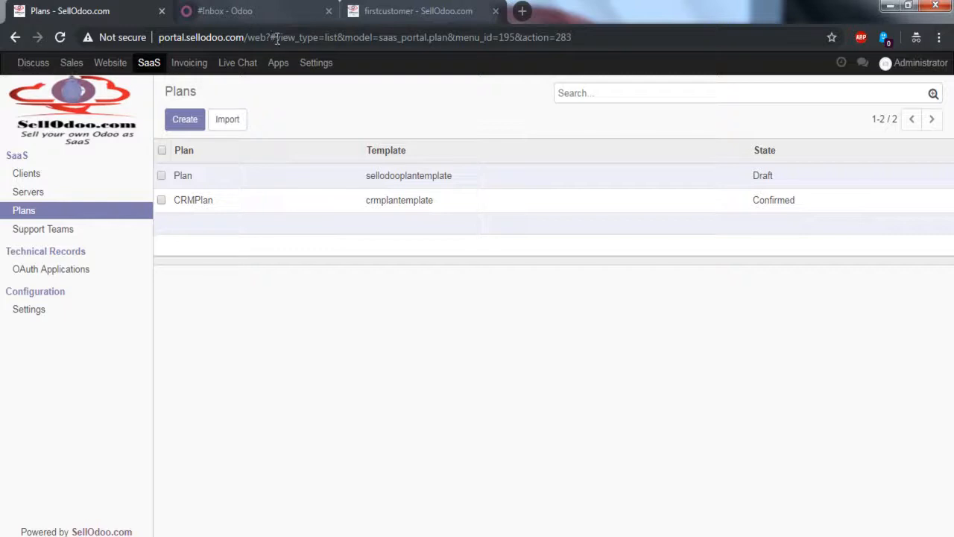
double_click(399, 199)
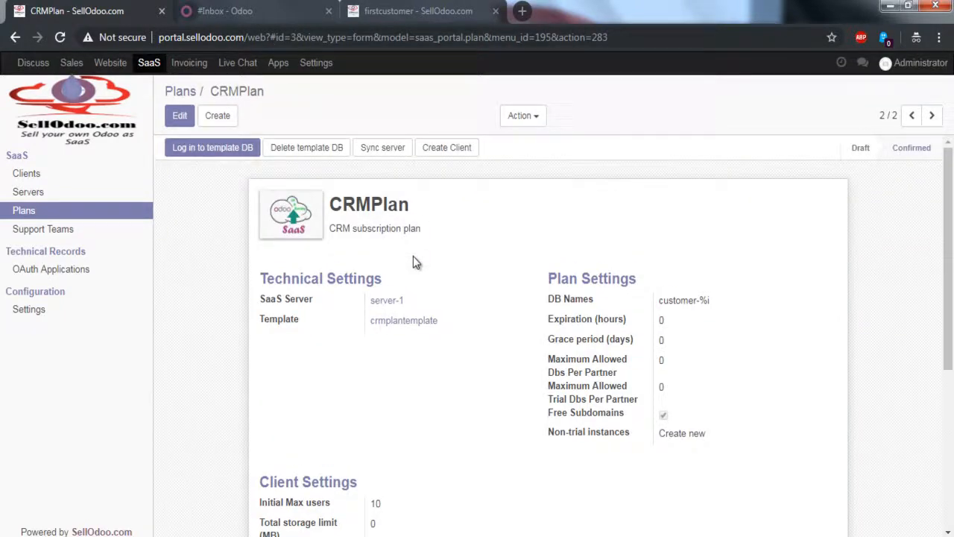
key("ctrl+shift+Tab")
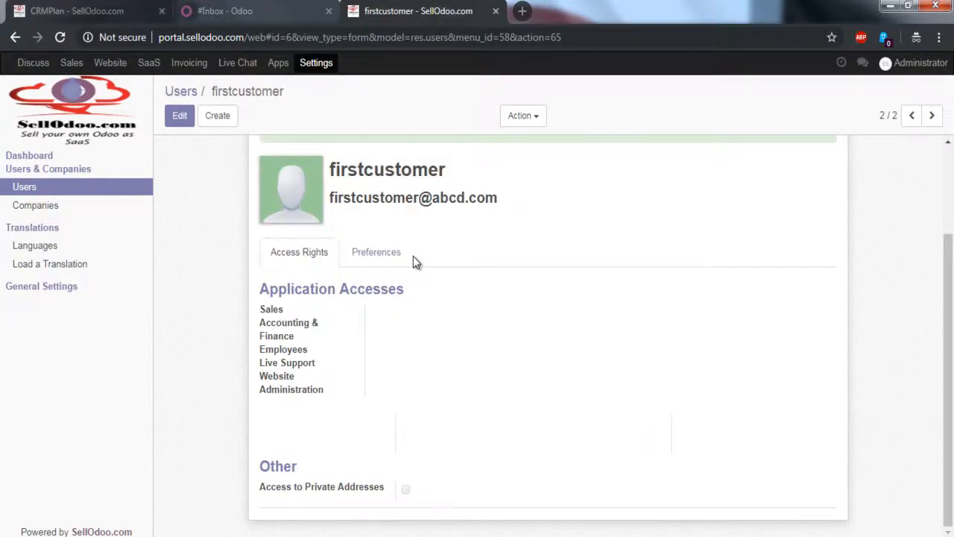
key("alt+Tab")
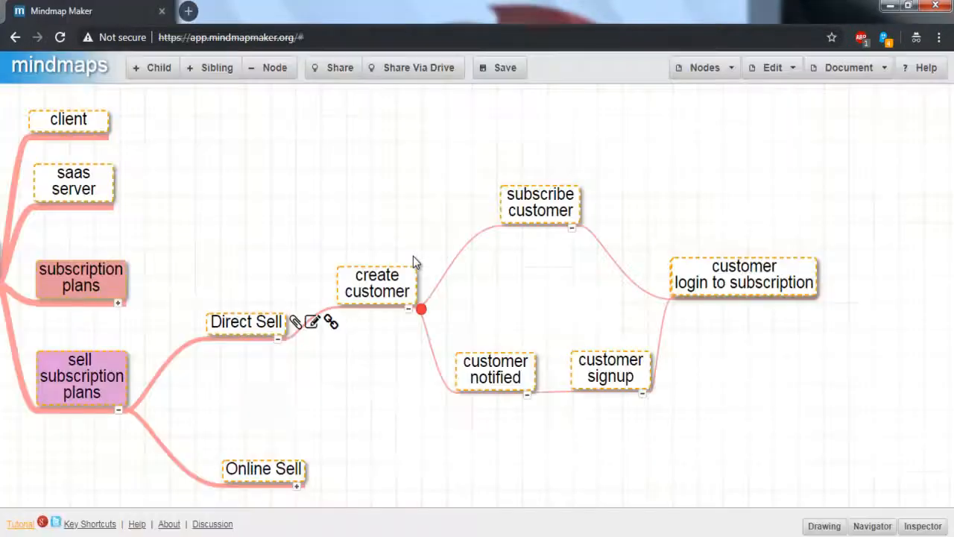